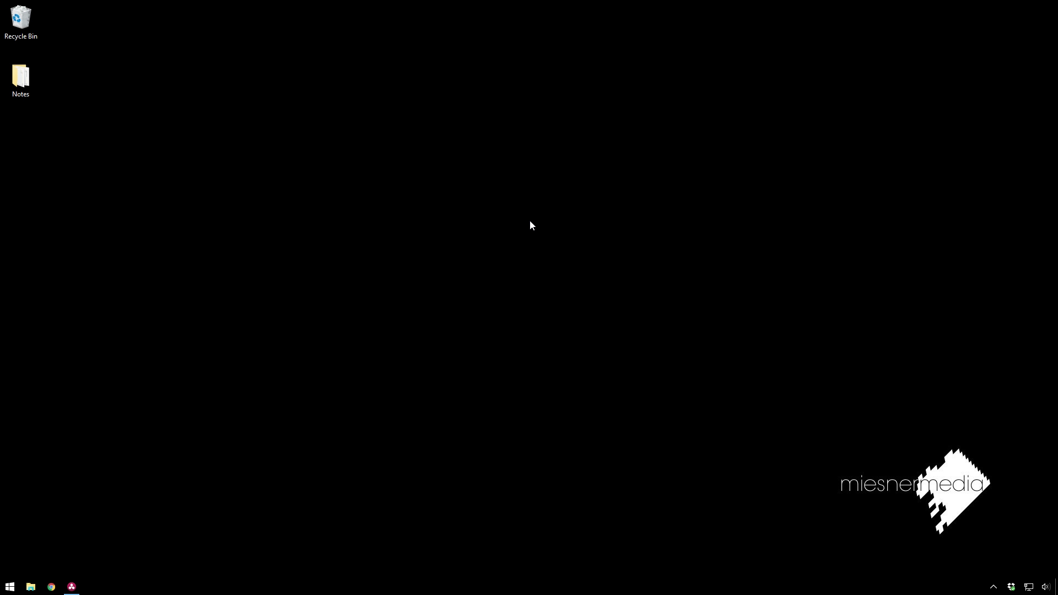
pyautogui.click(76, 583)
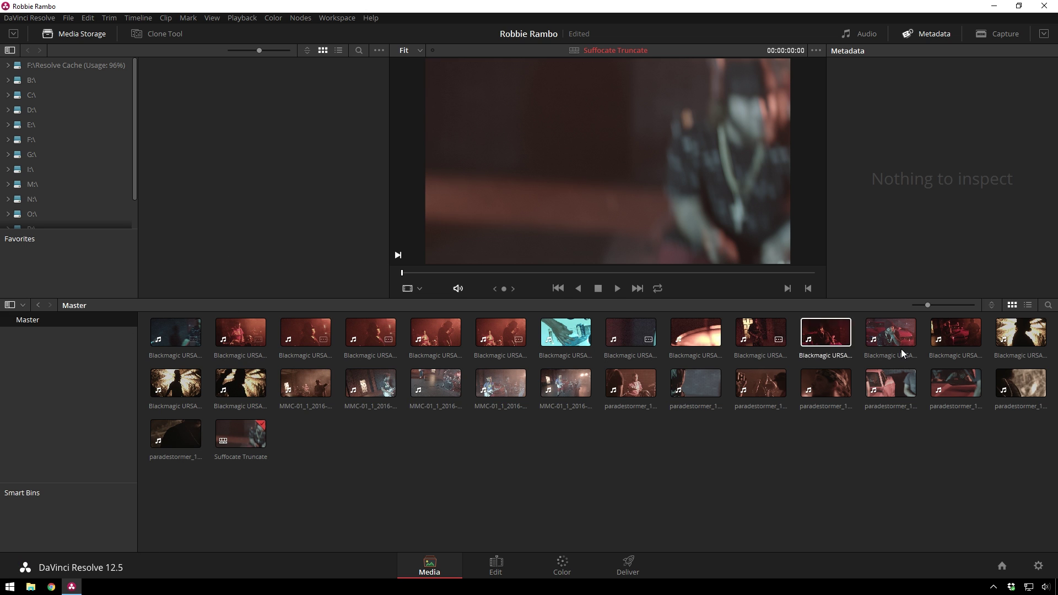
pyautogui.click(496, 569)
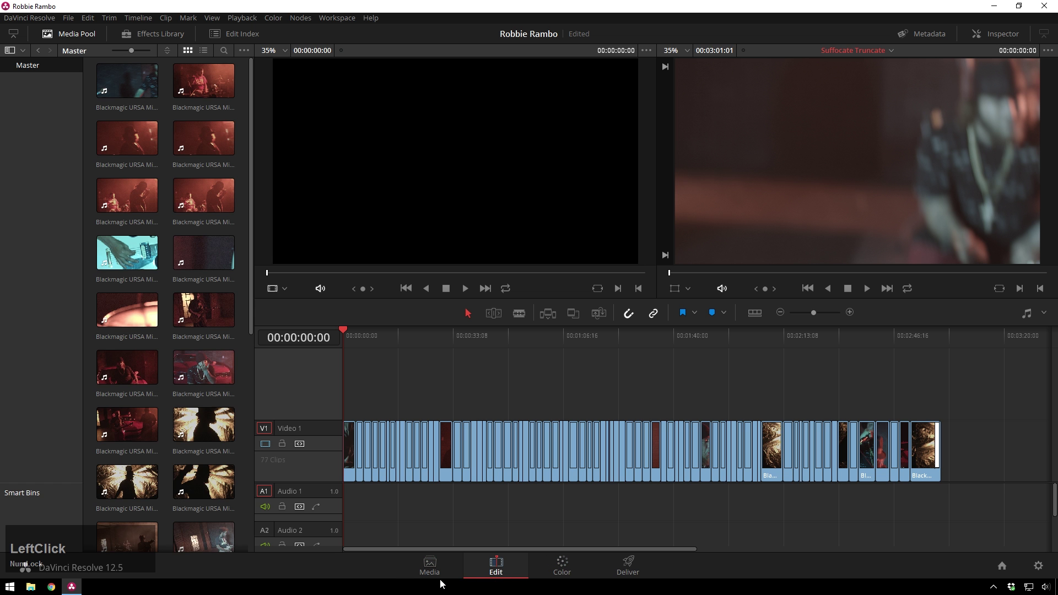
pyautogui.click(446, 567)
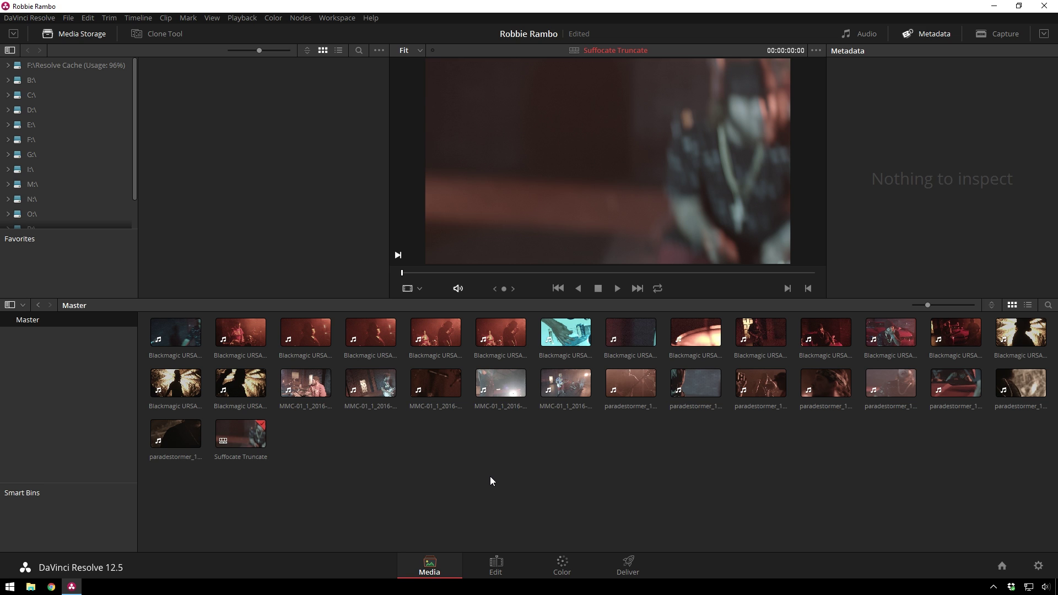
# Step: Create a smart bin named MMC with the rule File Name contains 'MMC'
pyautogui.rightClick(43, 502)
pyautogui.click(65, 507)
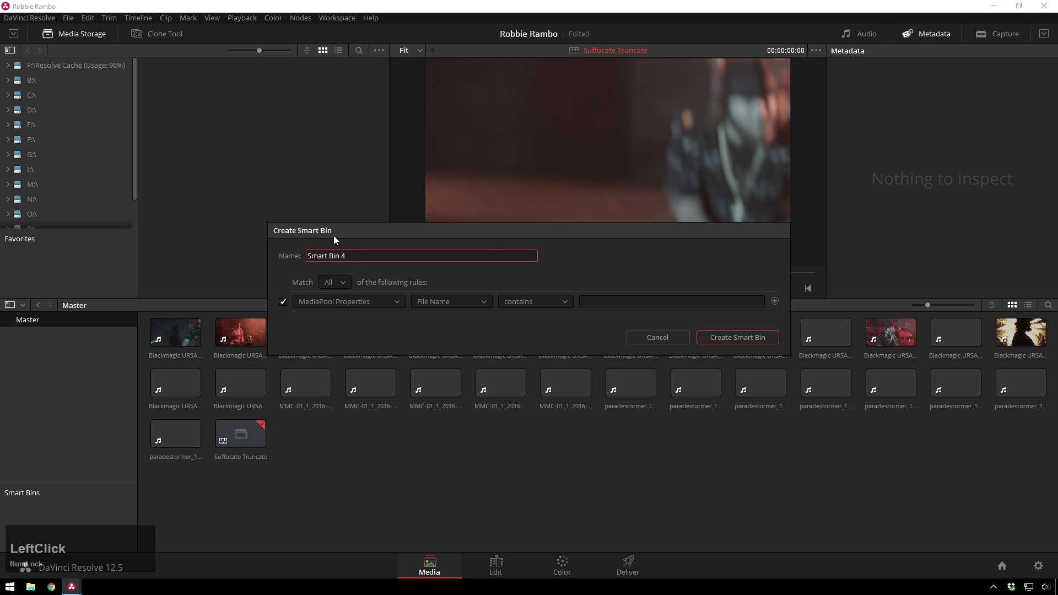
pyautogui.tripleClick(331, 255)
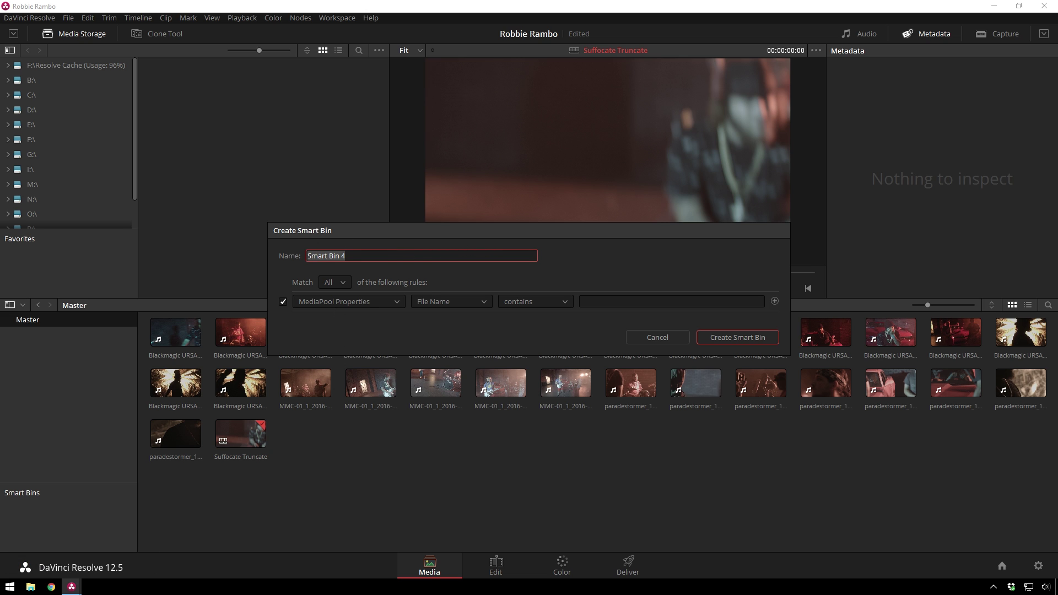
pyautogui.write('MMC')
pyautogui.click(599, 302)
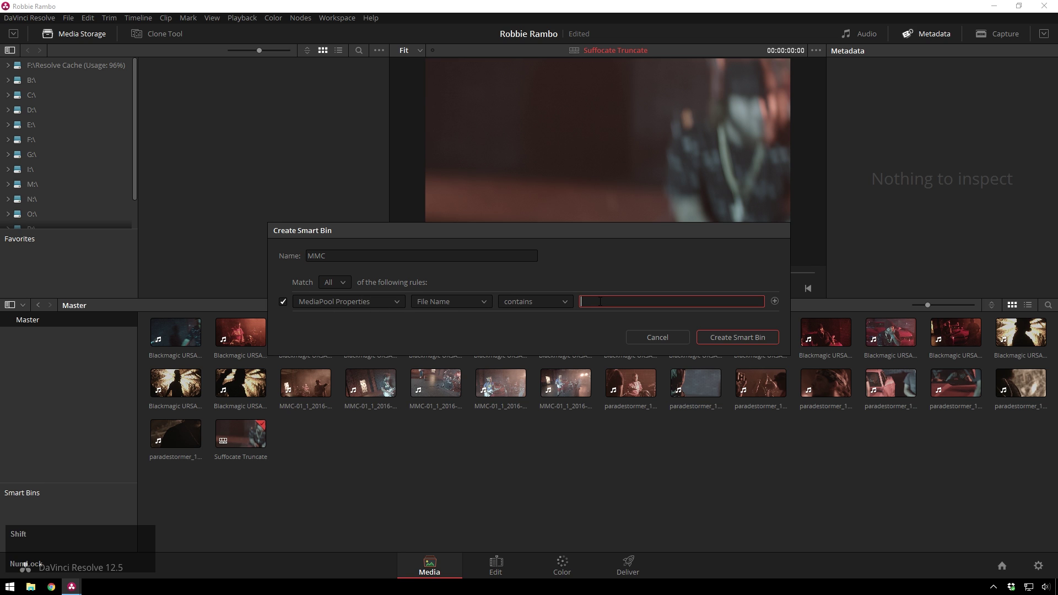
pyautogui.write('MMC')
pyautogui.moveTo(510, 231); pyautogui.dragTo(528, 164)
pyautogui.click(779, 271)
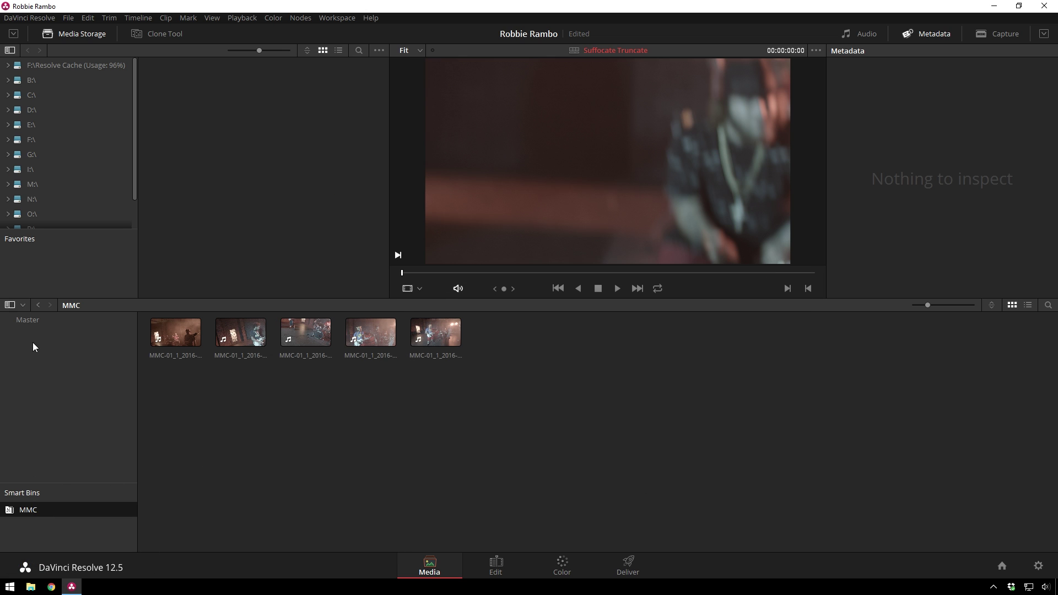
# Step: Compare the Master bin with the MMC bin to confirm the five MMC-01 clips were collected
pyautogui.click(34, 320)
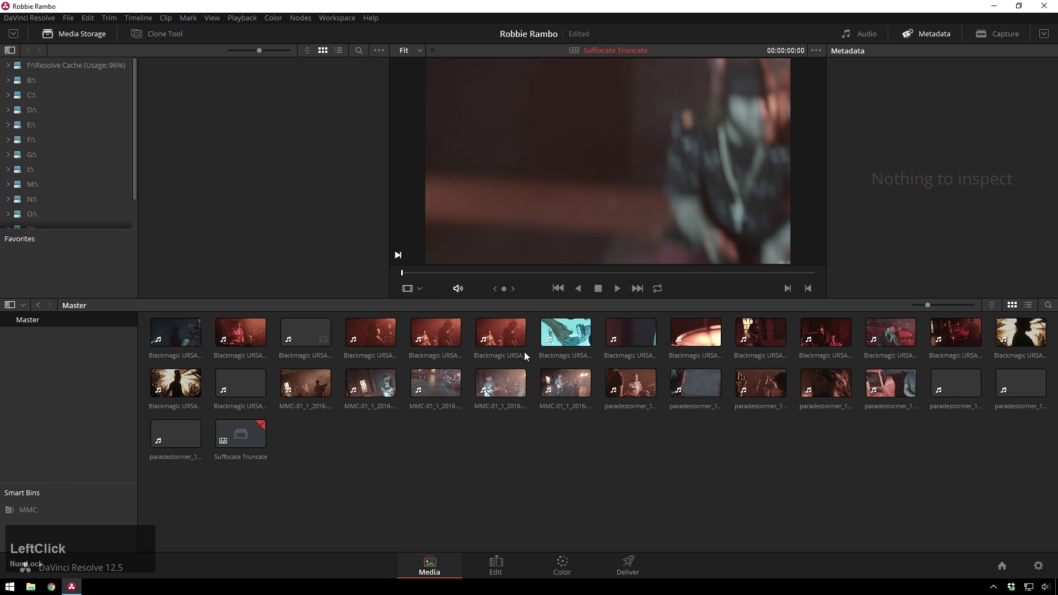
pyautogui.click(32, 508)
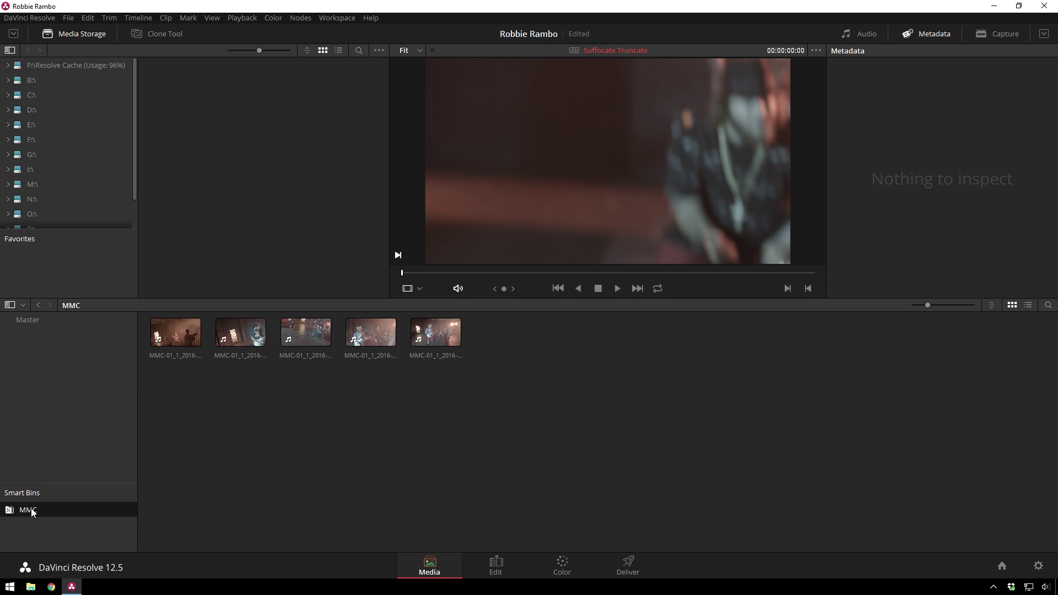
pyautogui.click(30, 320)
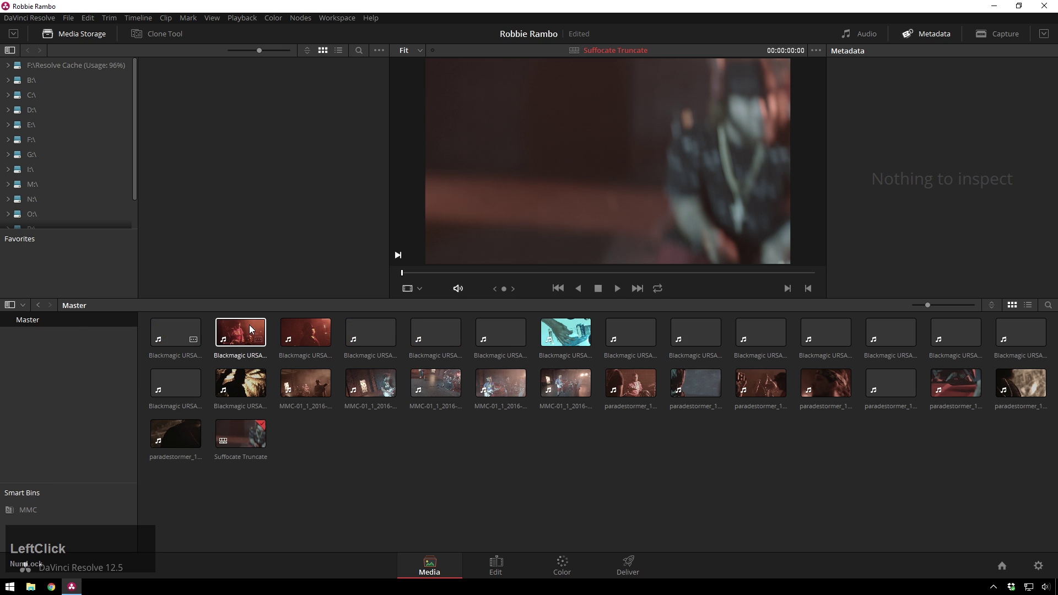
# Step: Start a new smart bin named Parade with a rule matching file names containing 'parade'
pyautogui.rightClick(60, 538)
pyautogui.click(84, 535)
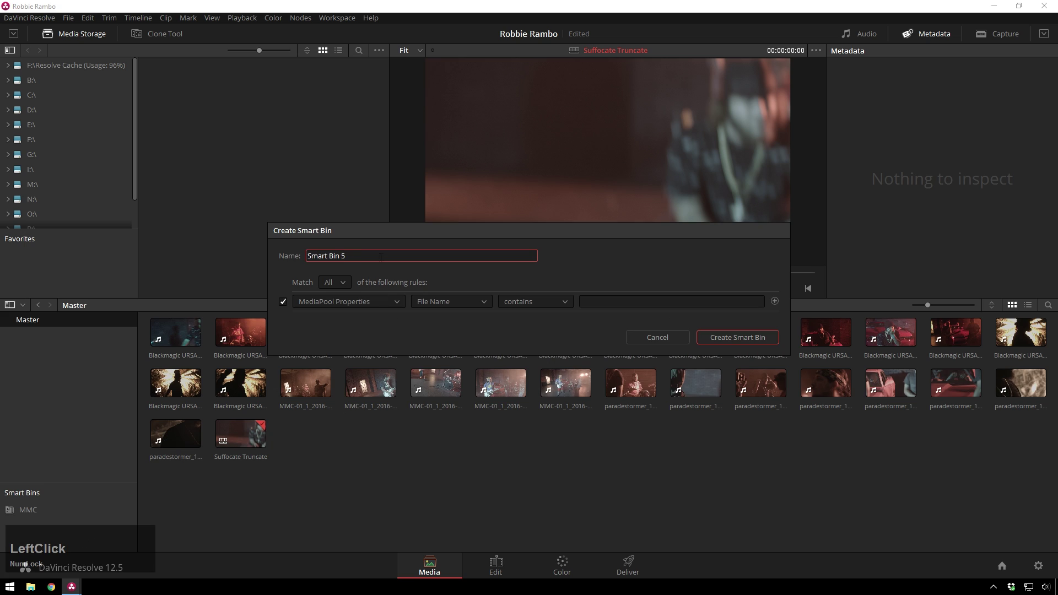
pyautogui.write('Parade')
pyautogui.click(671, 302)
pyautogui.write('parade')
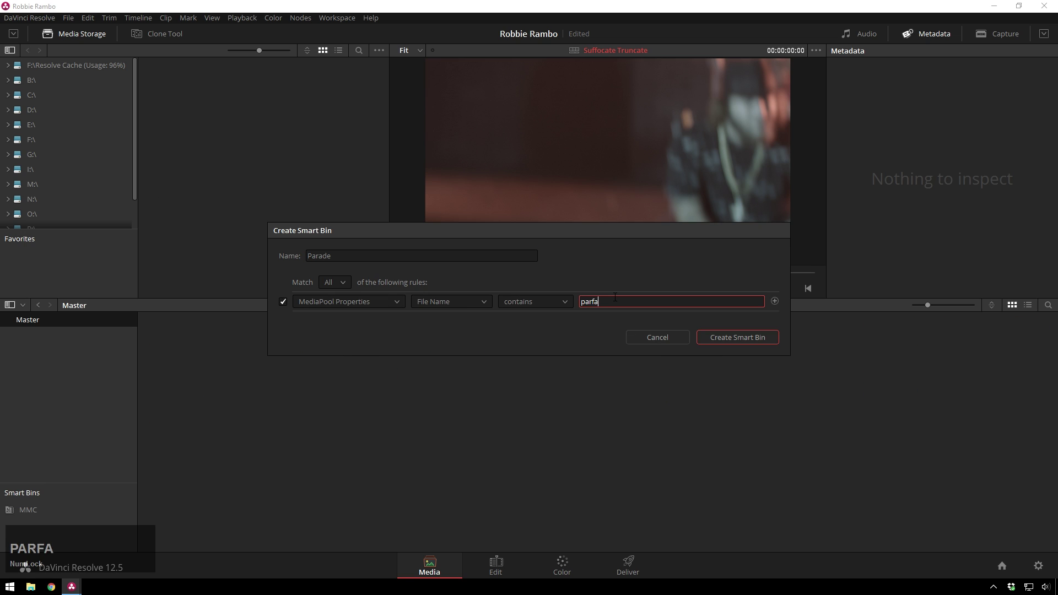
# Step: Browse the list of clip properties the rule can match
pyautogui.click(478, 291)
pyautogui.click(479, 299)
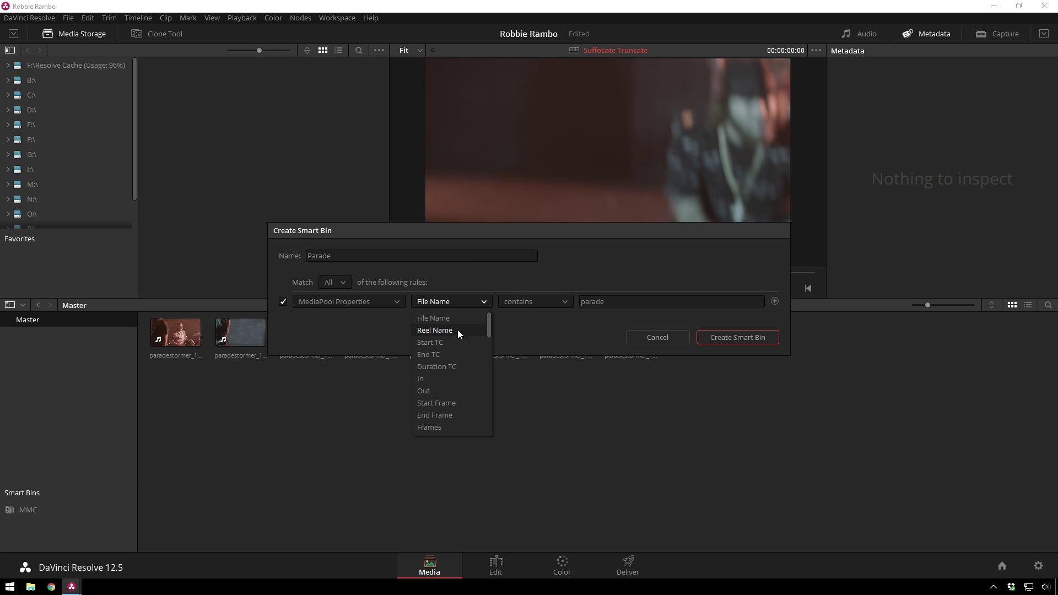
pyautogui.scroll(-1, 460, 376)
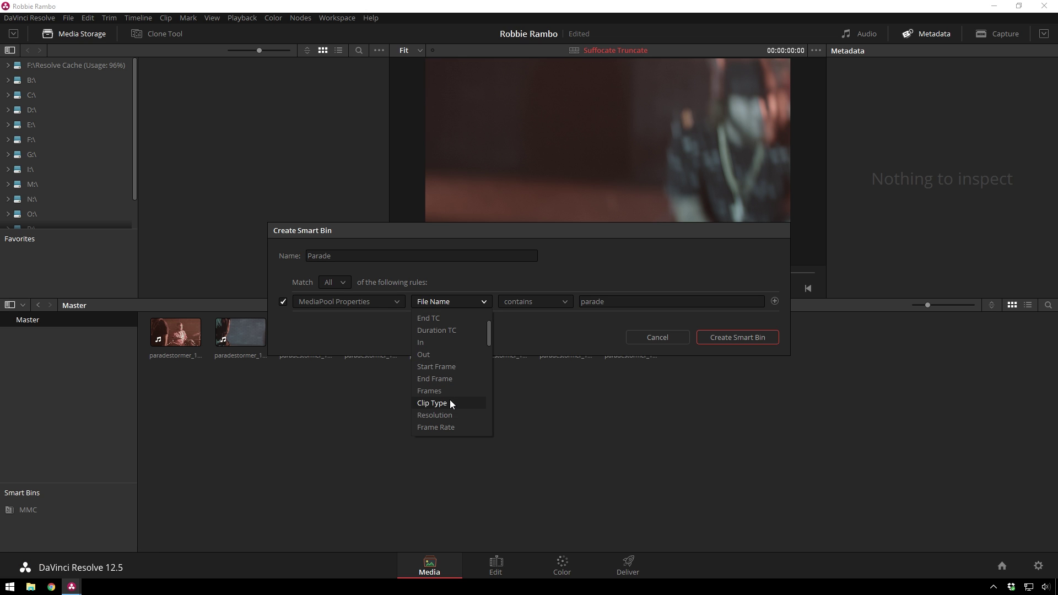
pyautogui.scroll(-1, 446, 405)
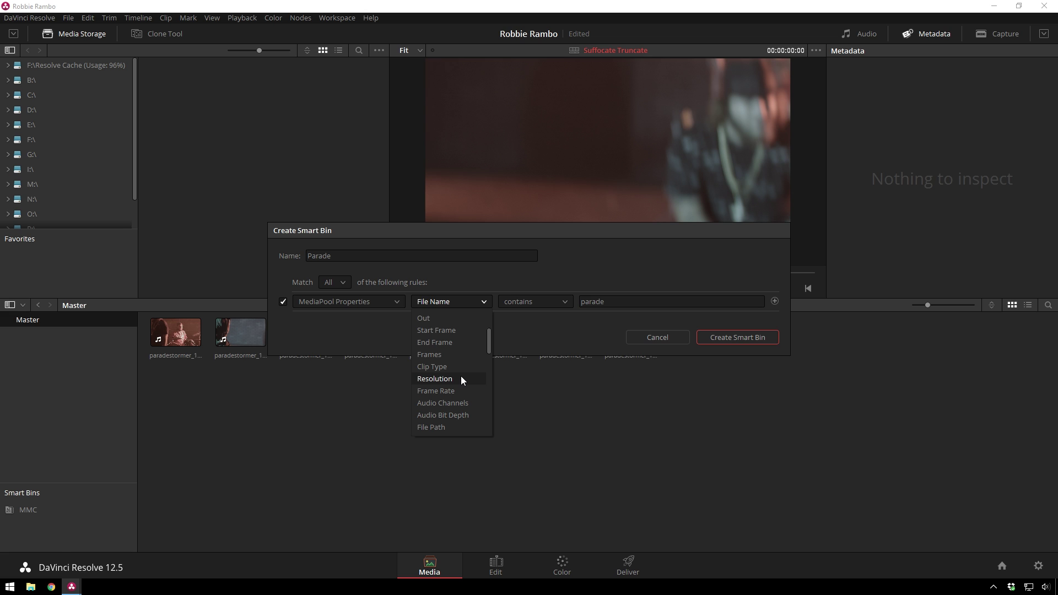
pyautogui.scroll(-1, 462, 377)
pyautogui.scroll(-5, 453, 359)
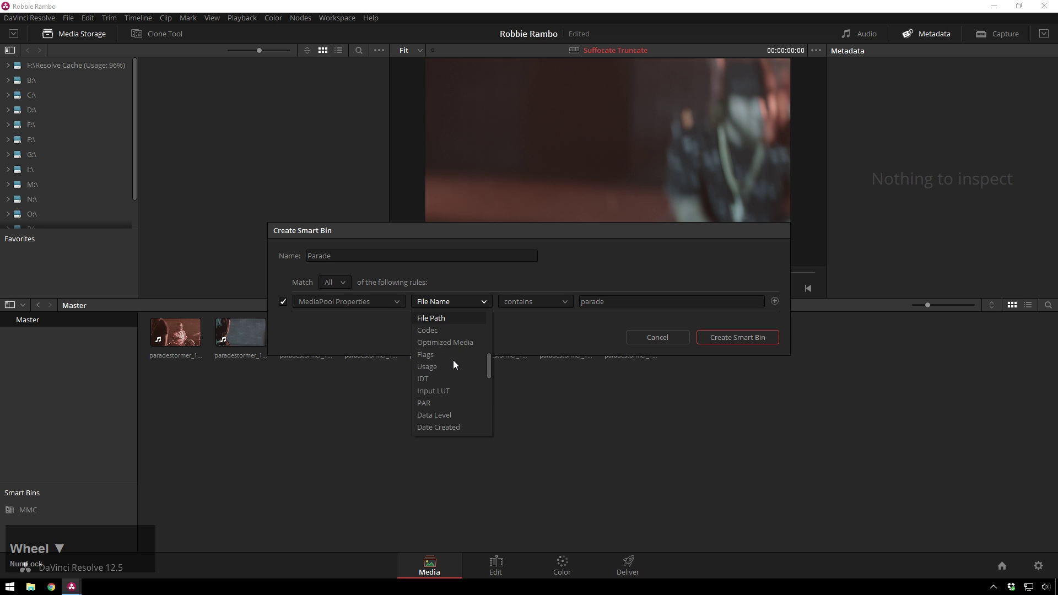
pyautogui.scroll(-4, 465, 349)
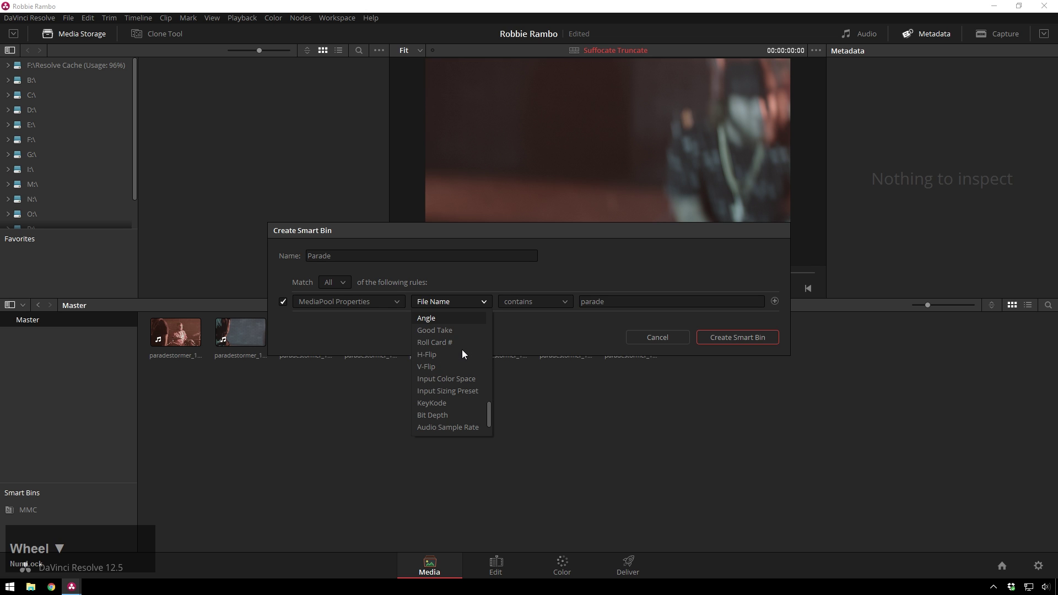
pyautogui.scroll(-1, 469, 386)
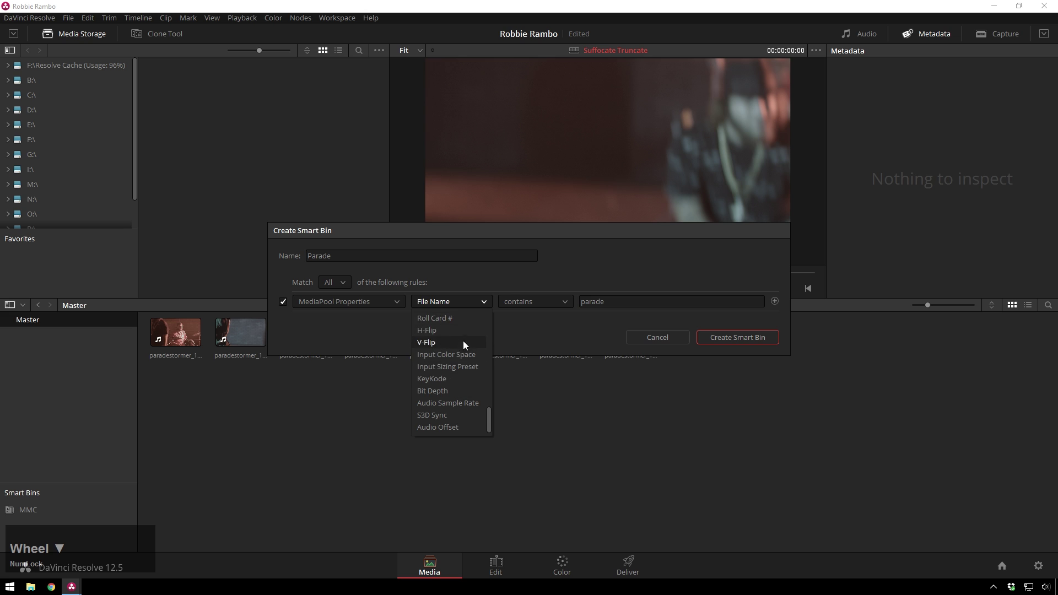
pyautogui.scroll(5, 473, 357)
# Step: Add a Resolution 1920 x 1080 rule to the Parade bin and create it
pyautogui.click(774, 301)
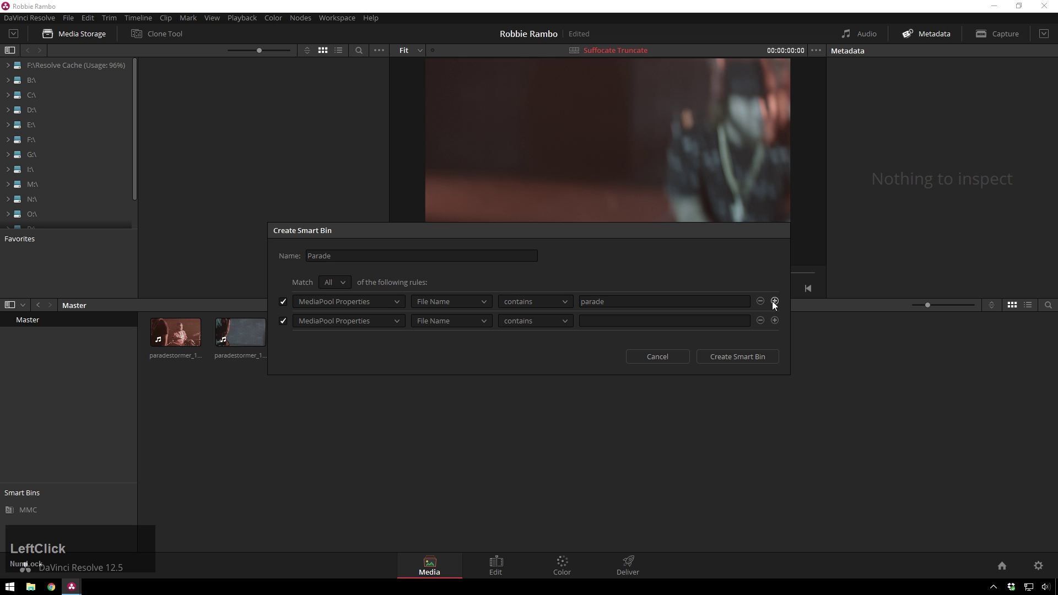
pyautogui.click(468, 319)
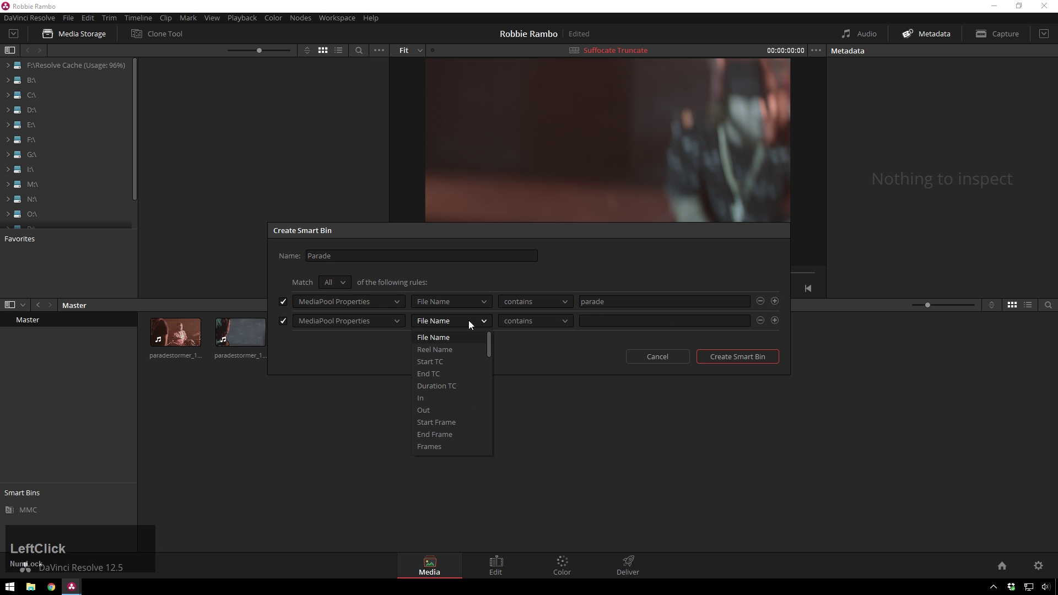
pyautogui.scroll(-2, 464, 377)
pyautogui.scroll(-1, 462, 391)
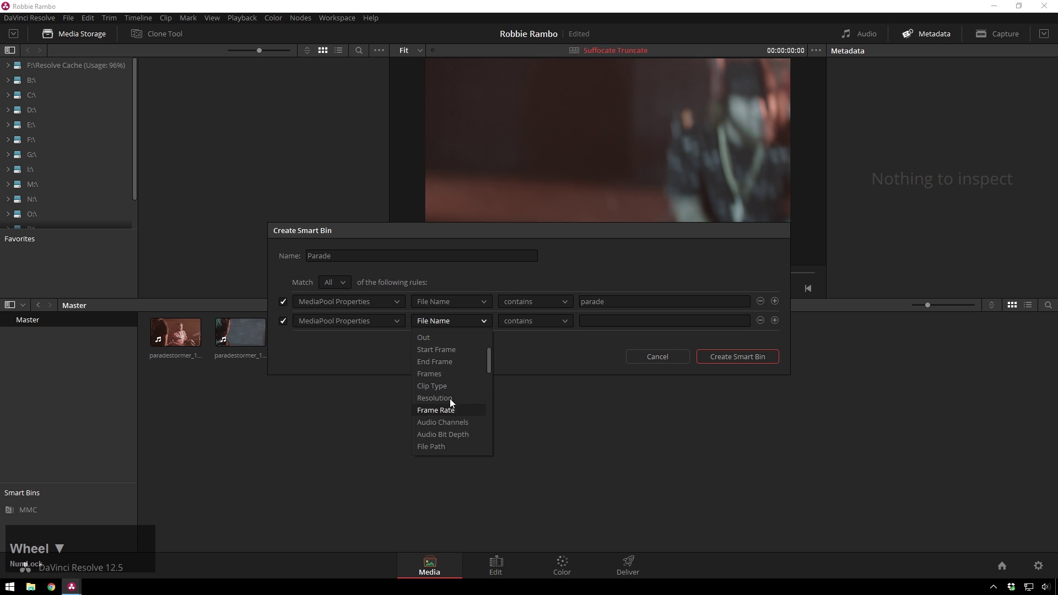
pyautogui.click(450, 397)
pyautogui.click(609, 321)
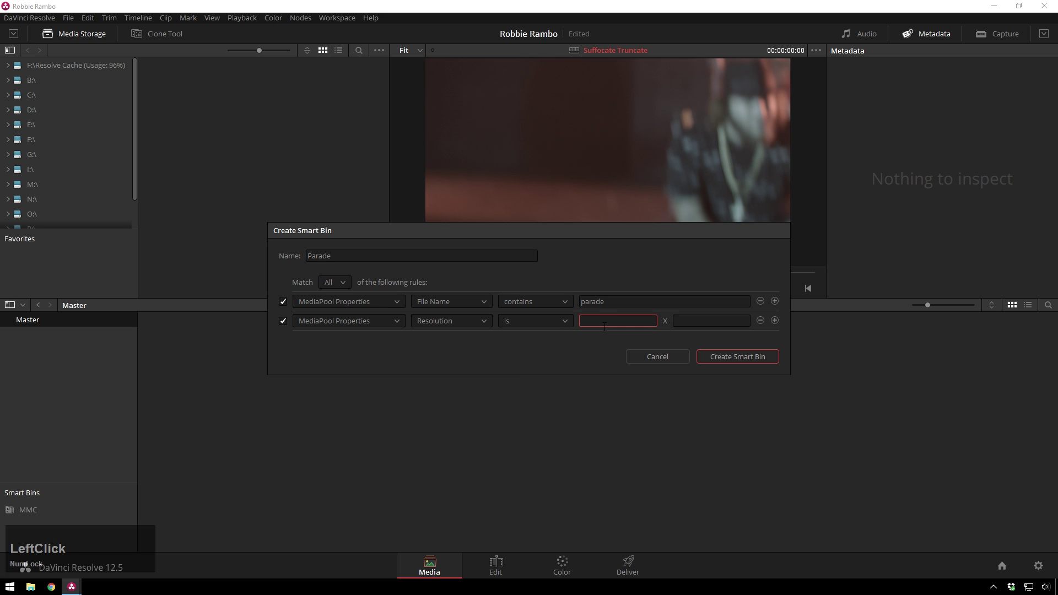
pyautogui.write('1920')
pyautogui.click(698, 322)
pyautogui.write('108')
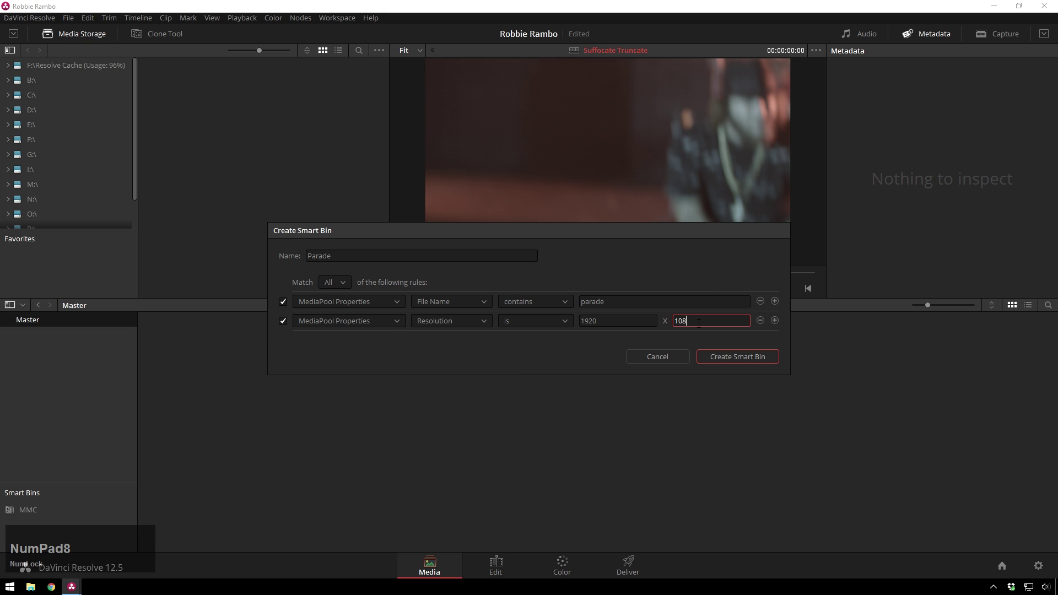
pyautogui.write('0')
pyautogui.moveTo(607, 238); pyautogui.dragTo(642, 173)
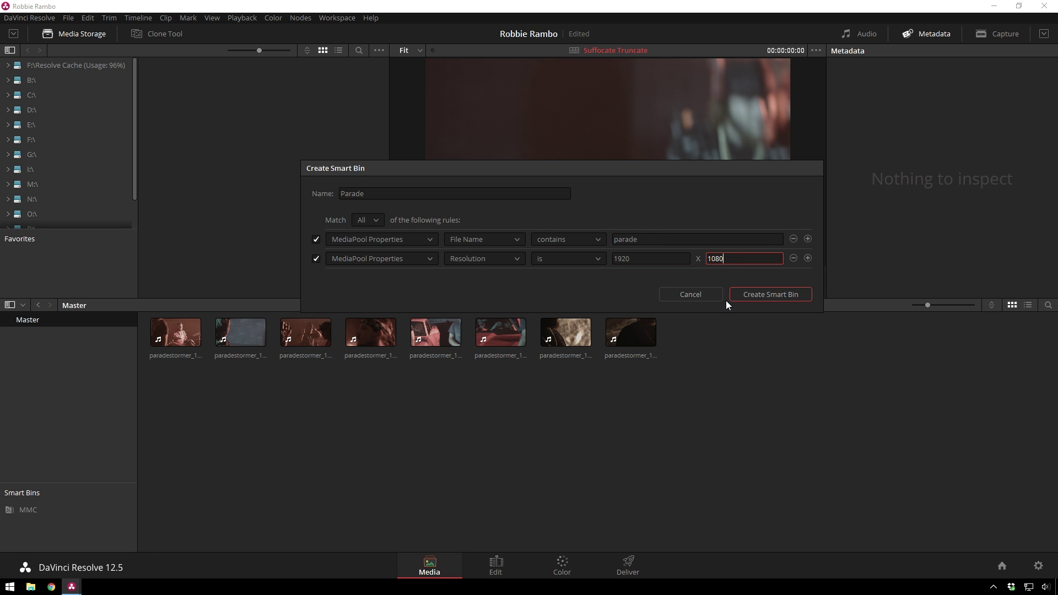
pyautogui.click(760, 294)
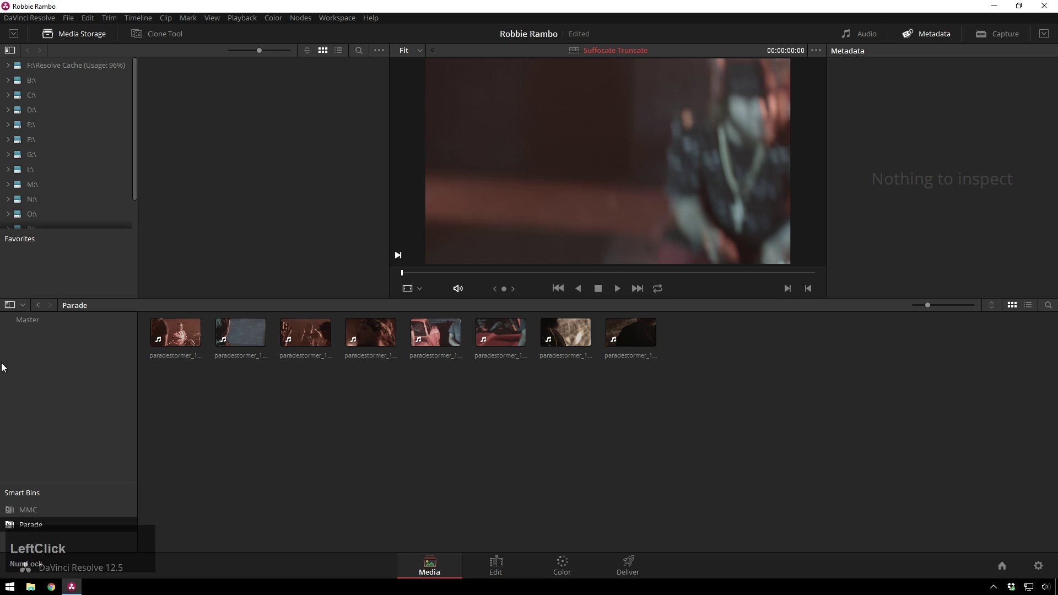
# Step: Start a third smart bin and name it Ursa
pyautogui.rightClick(54, 537)
pyautogui.click(98, 480)
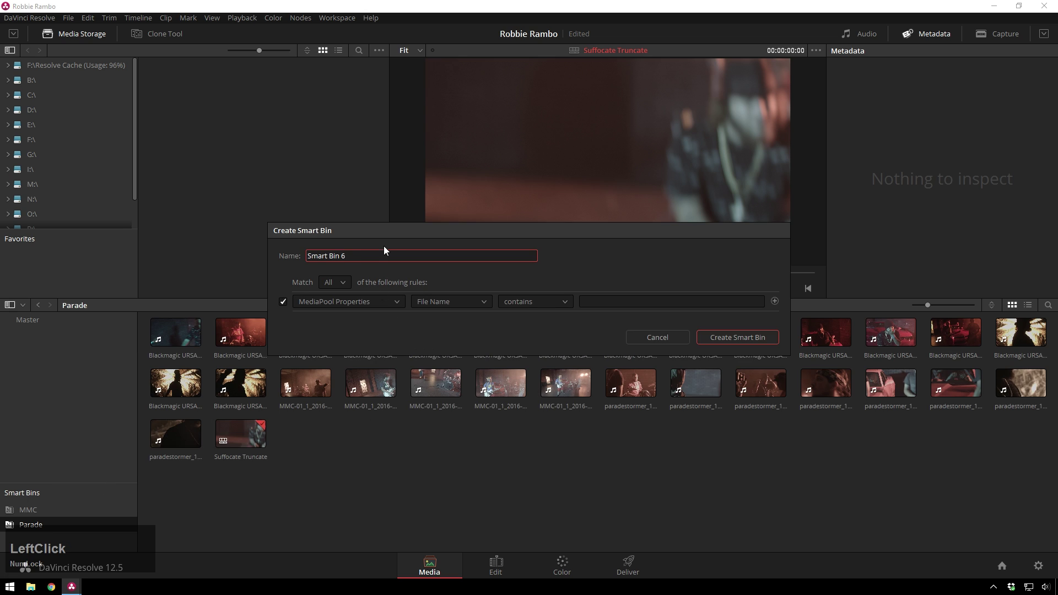
pyautogui.click(41, 271)
pyautogui.write('Ursa')
# Step: Keep MediaPool Properties as the rule category and view the matching operators
pyautogui.click(361, 302)
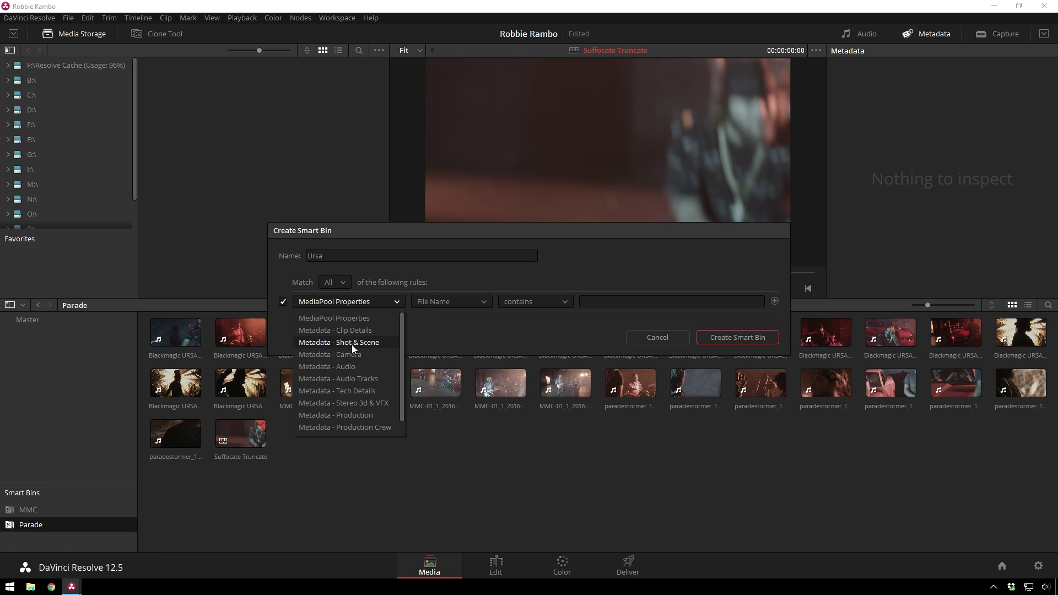
pyautogui.scroll(-1, 355, 346)
pyautogui.scroll(1, 347, 366)
pyautogui.click(535, 315)
pyautogui.click(546, 301)
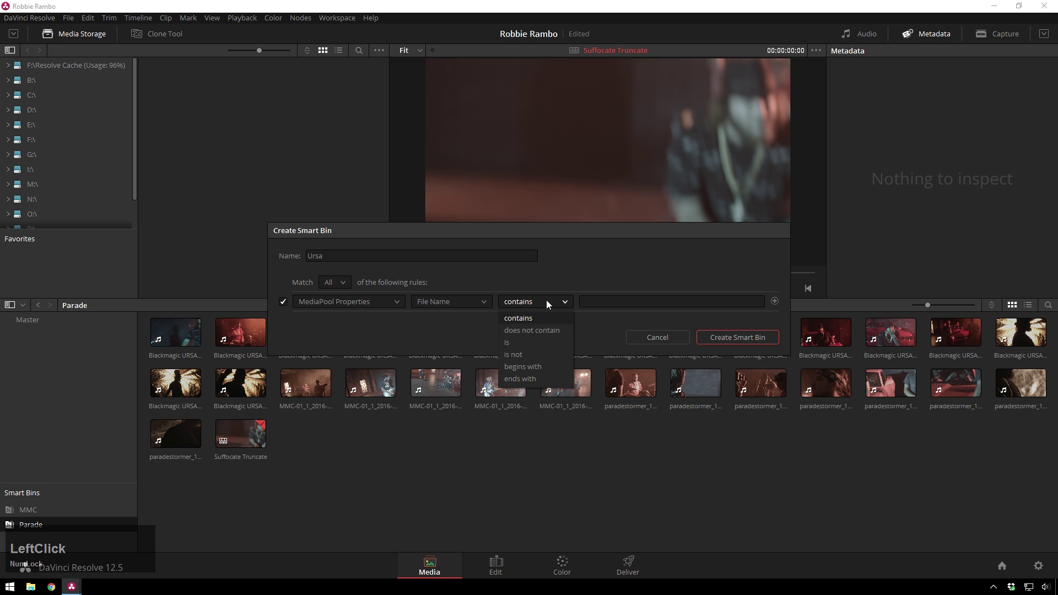
# Step: Try a 'does not contain mmc' rule plus a second 'parade' rule, then remove the parade rule
pyautogui.click(548, 331)
pyautogui.click(600, 302)
pyautogui.write('mmc')
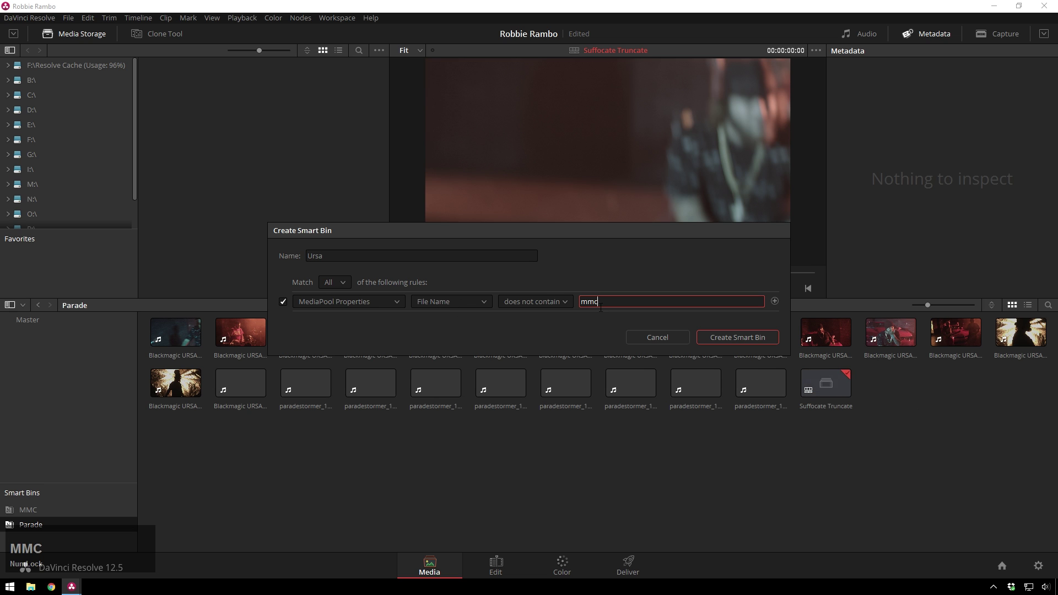
pyautogui.click(774, 301)
pyautogui.click(512, 324)
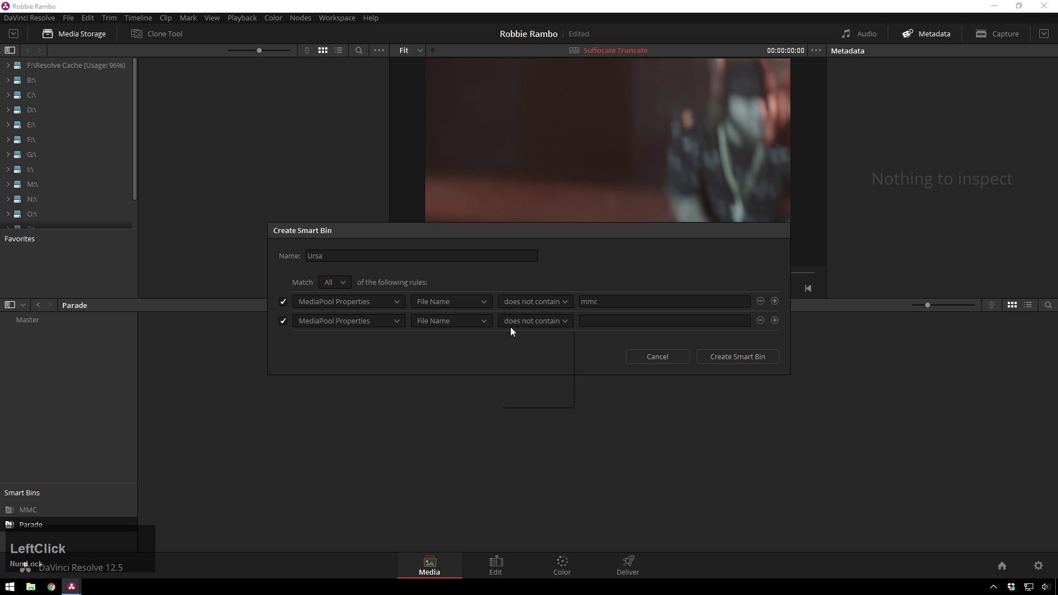
pyautogui.click(610, 327)
pyautogui.write('parade')
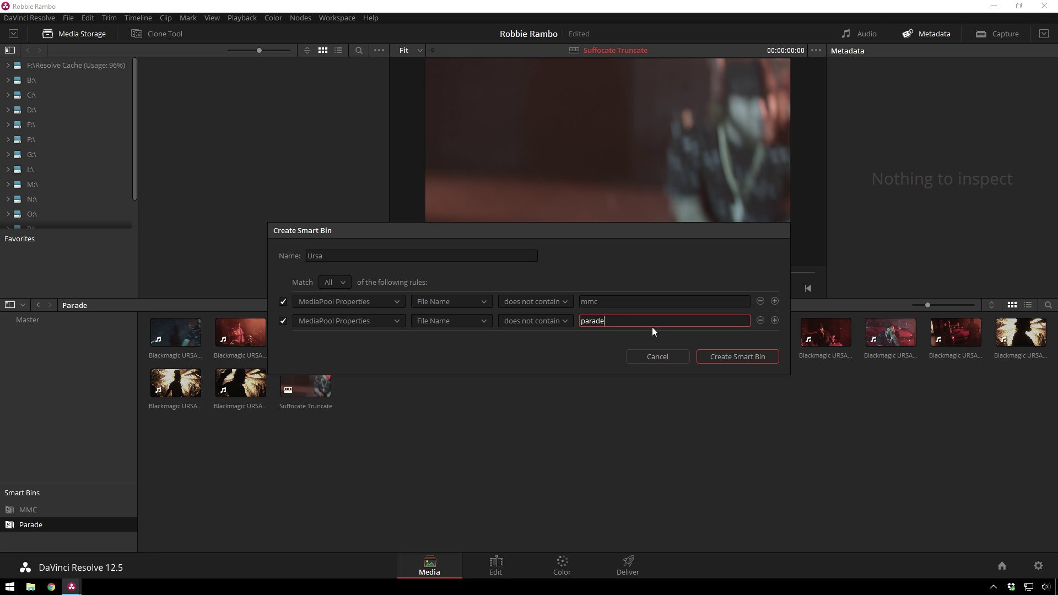
pyautogui.click(761, 321)
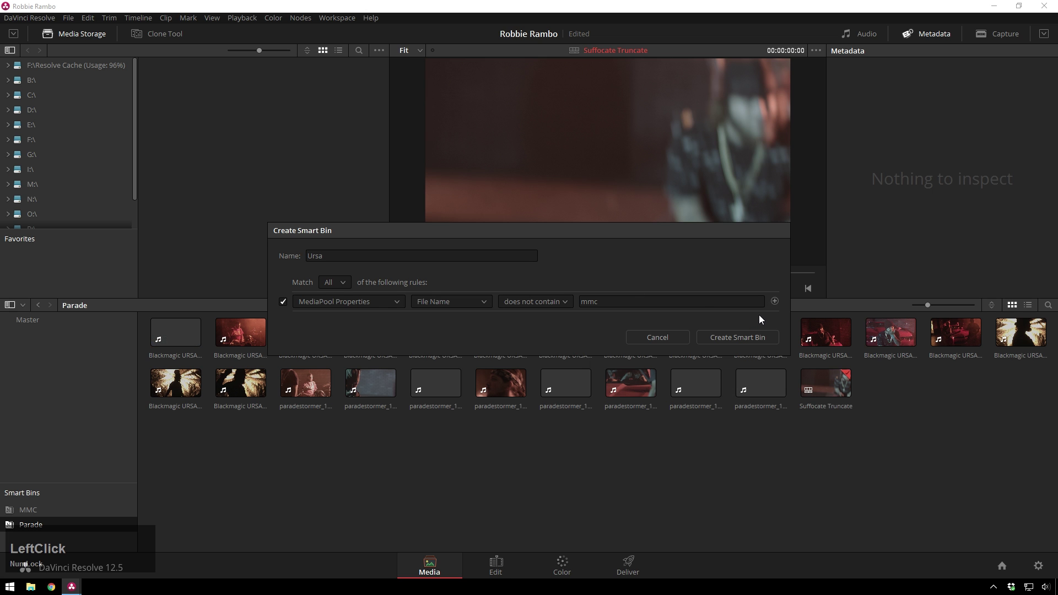
# Step: Set the Ursa rule back to File Name contains 'ursa'
pyautogui.click(546, 306)
pyautogui.click(551, 320)
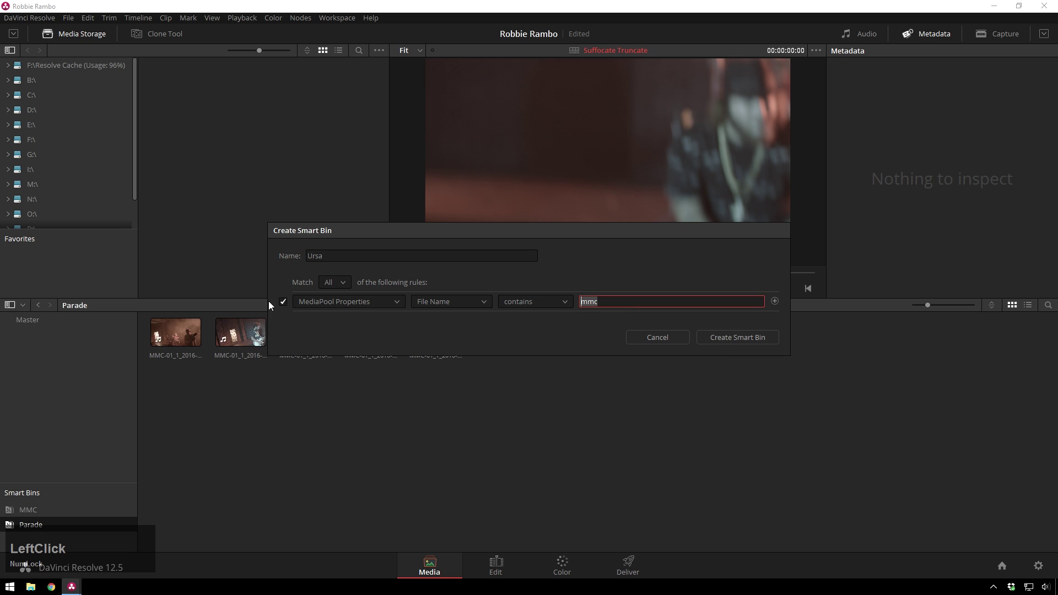
pyautogui.write('ursa')
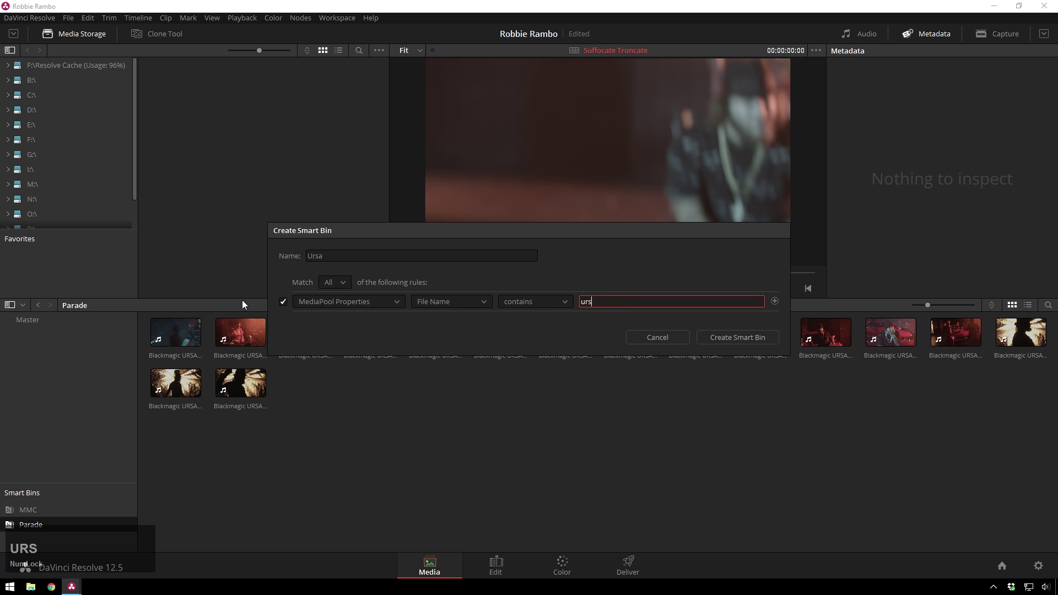
# Step: Create the Ursa bin and give all five MMC clips the Blackmagic Cinema Camera Film to Rec709 v2 LUT
pyautogui.click(745, 337)
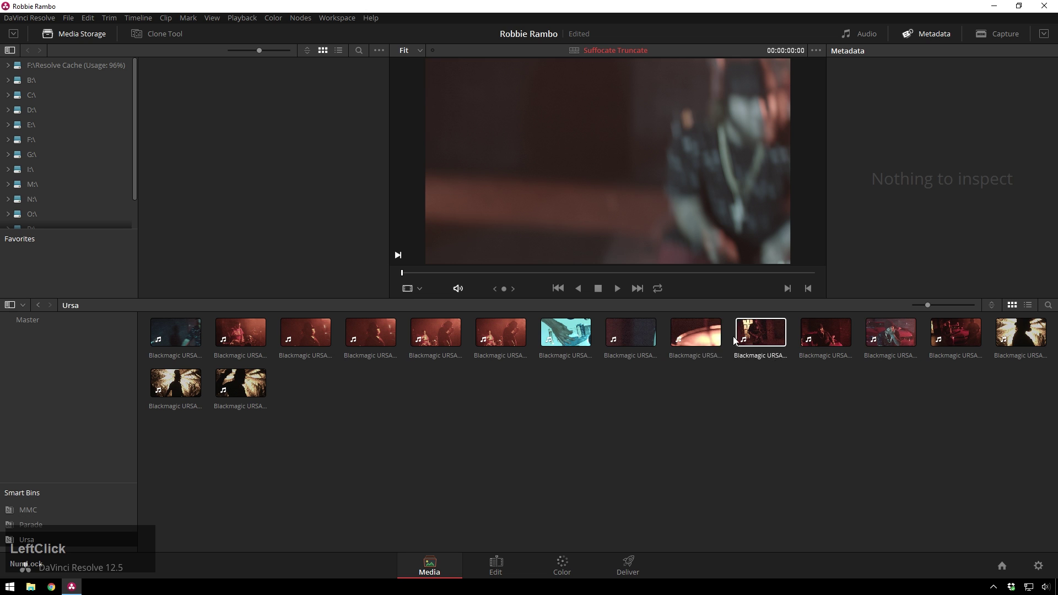
pyautogui.click(36, 510)
pyautogui.moveTo(558, 424); pyautogui.dragTo(165, 338)
pyautogui.rightClick(181, 332)
pyautogui.moveTo(239, 360)
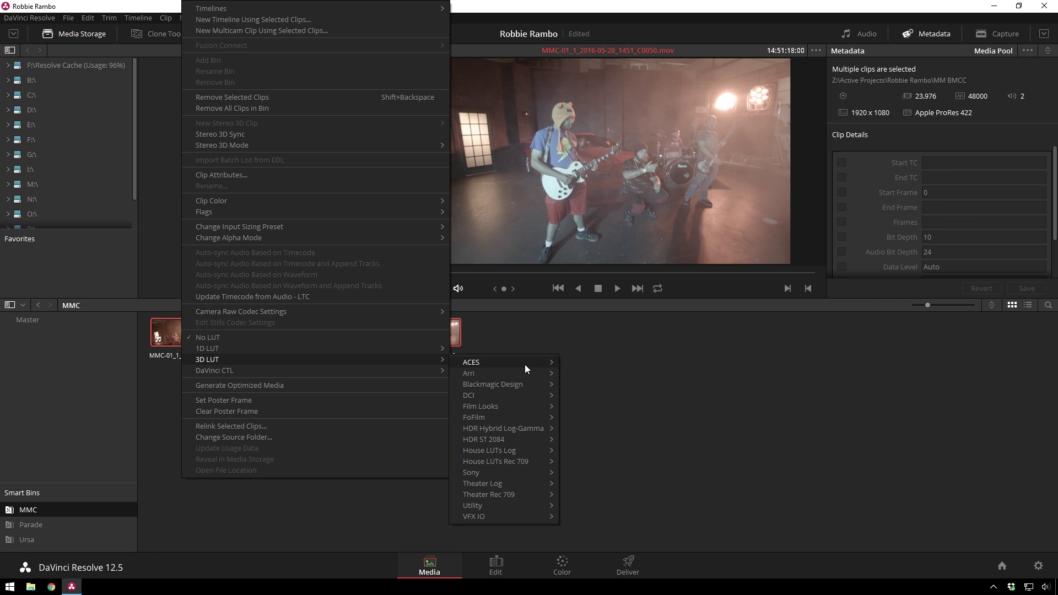
pyautogui.moveTo(512, 385)
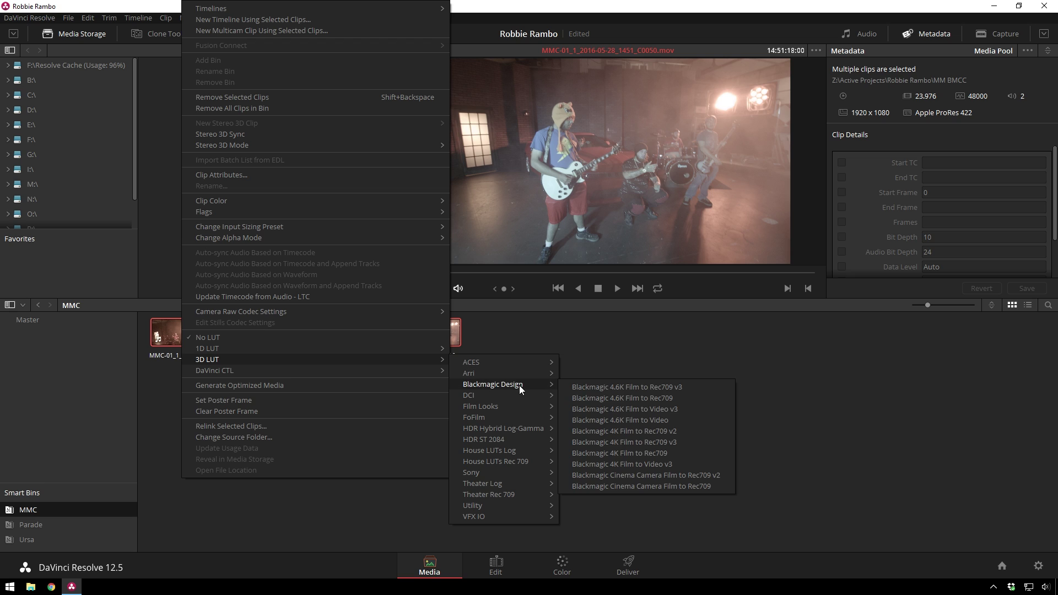
pyautogui.click(638, 475)
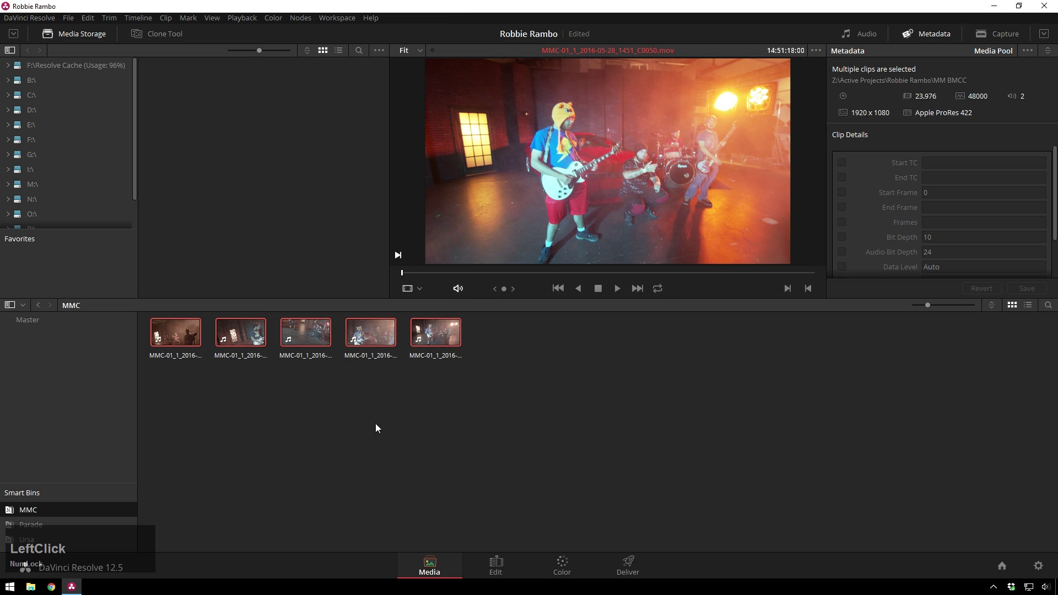
# Step: Apply the Blackmagic Cinema Camera Film to Rec709 v2 LUT to the eight paradestormer clips
pyautogui.click(73, 523)
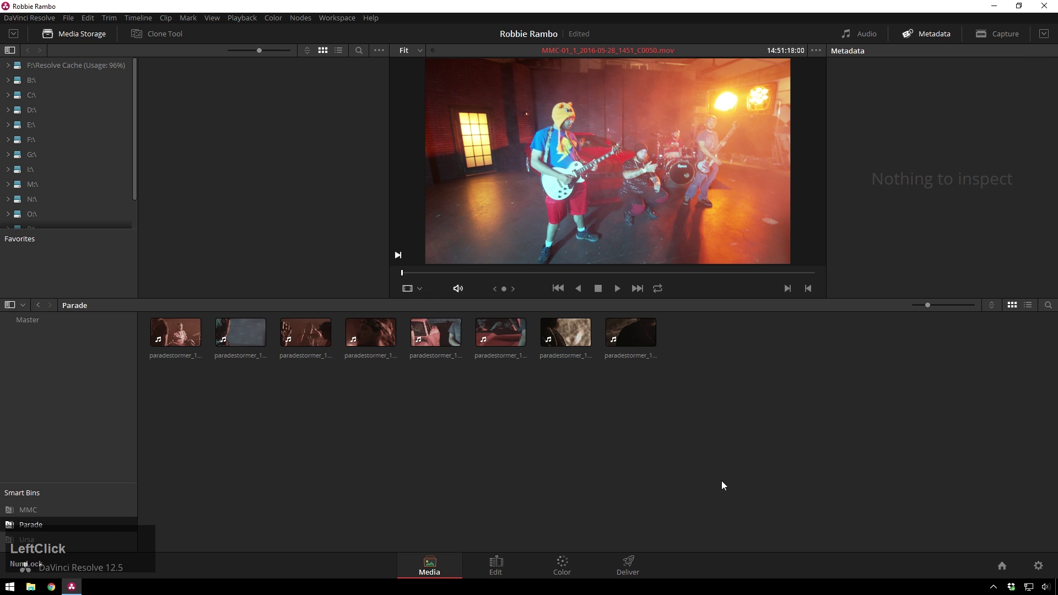
pyautogui.moveTo(722, 480); pyautogui.dragTo(165, 326)
pyautogui.rightClick(172, 331)
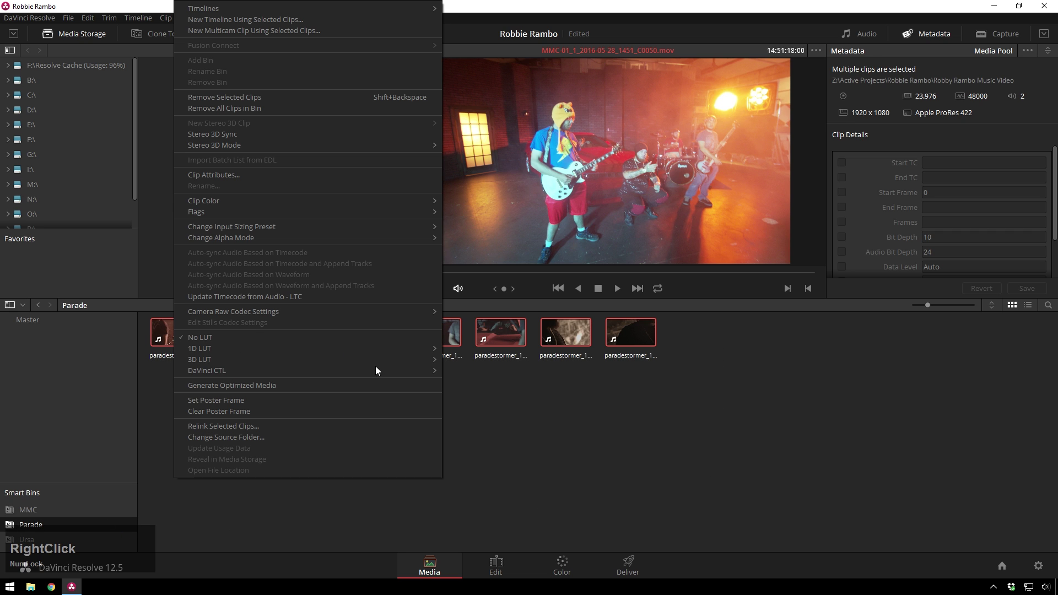
pyautogui.moveTo(317, 350)
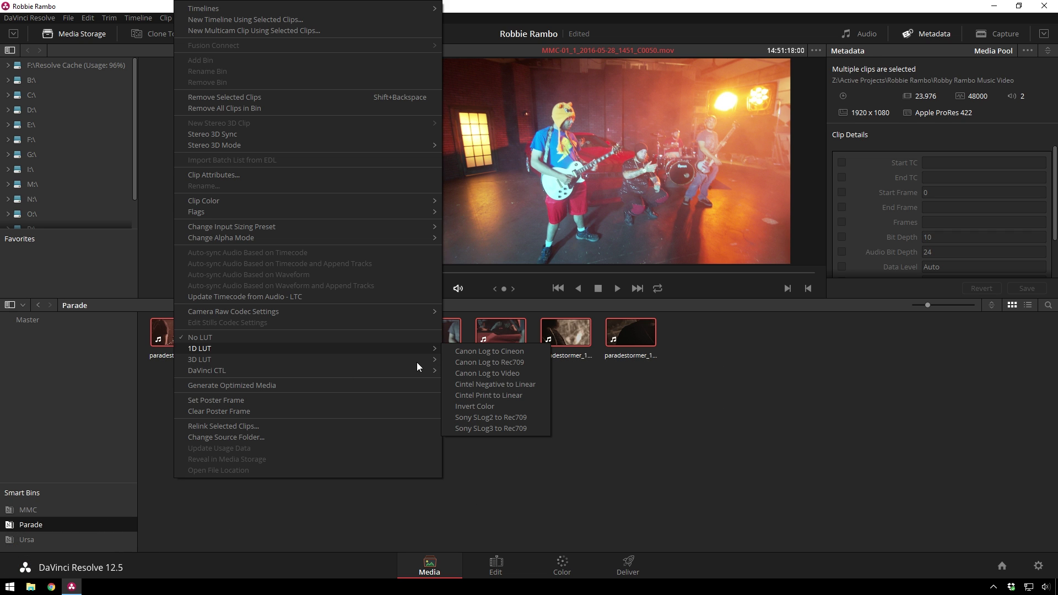
pyautogui.moveTo(434, 362)
pyautogui.moveTo(508, 386)
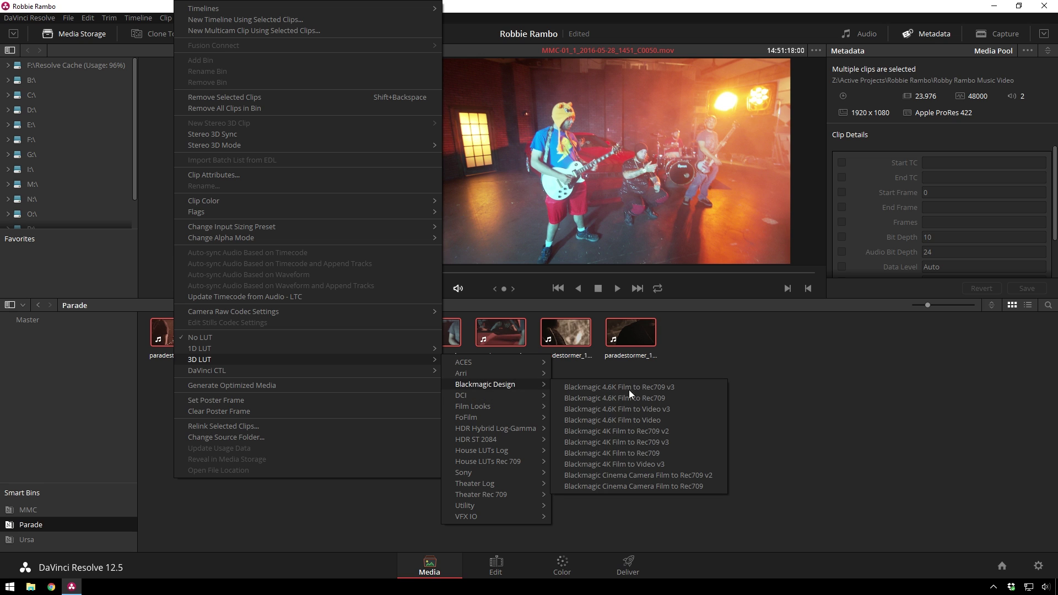
pyautogui.click(647, 473)
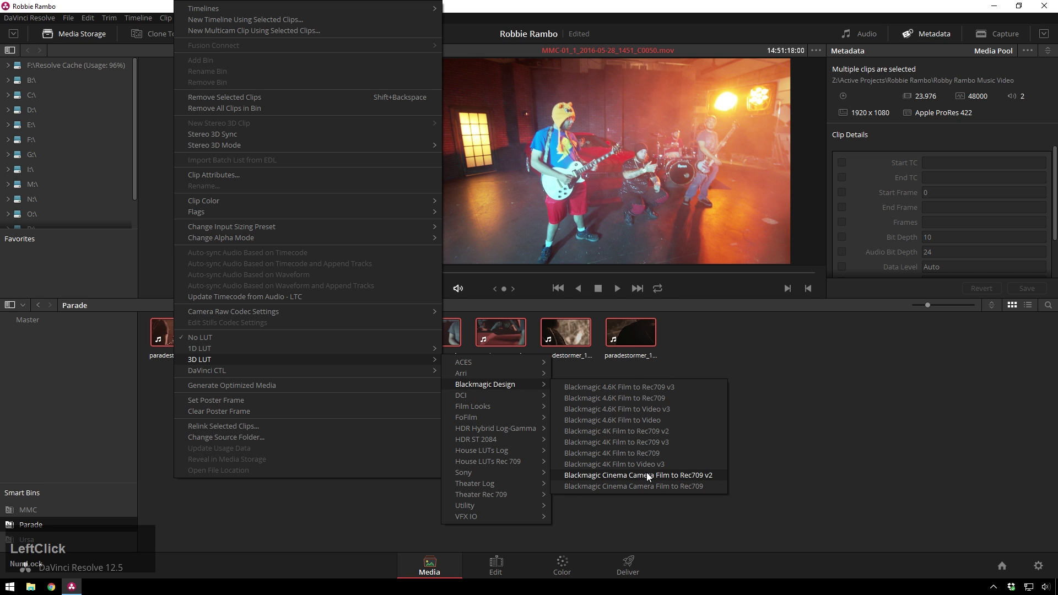
pyautogui.click(33, 541)
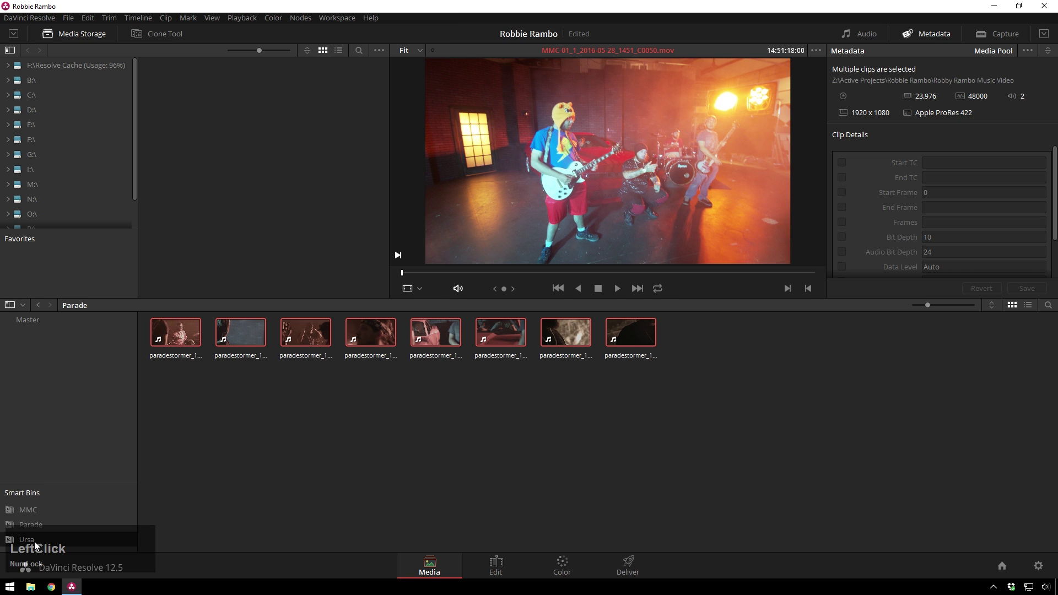
# Step: Apply the Blackmagic 4K Film to Rec709 v3 LUT to all sixteen Ursa clips
pyautogui.moveTo(1015, 468); pyautogui.dragTo(150, 327)
pyautogui.rightClick(176, 327)
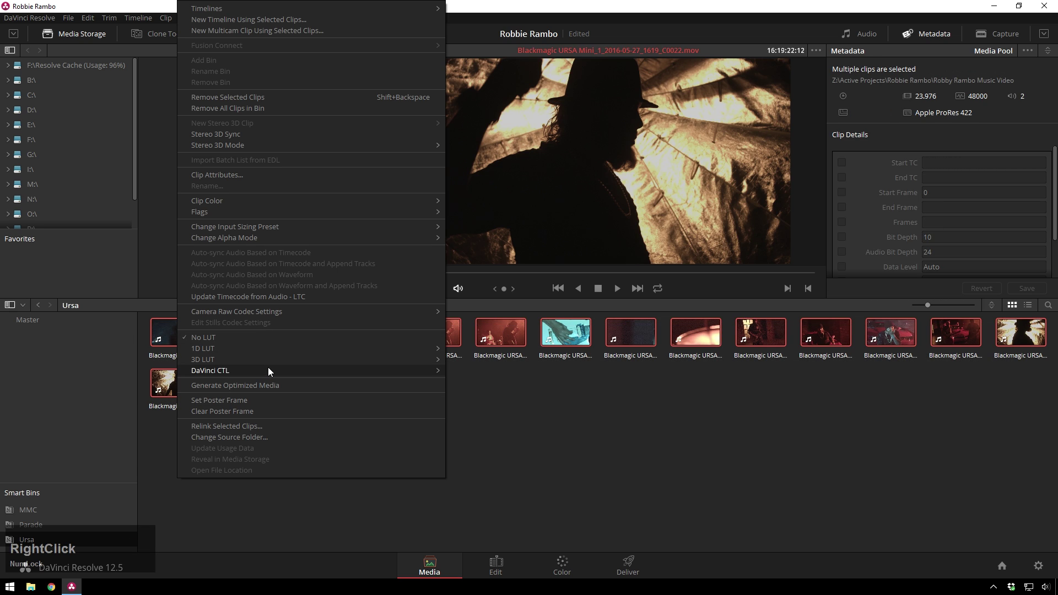
pyautogui.moveTo(274, 362)
pyautogui.moveTo(516, 396)
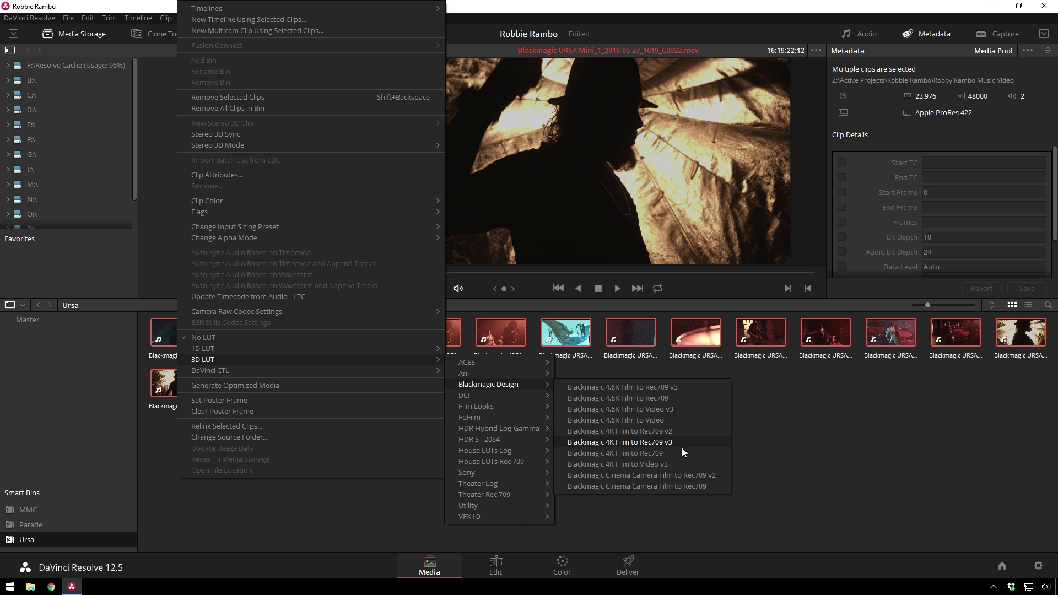
pyautogui.click(672, 439)
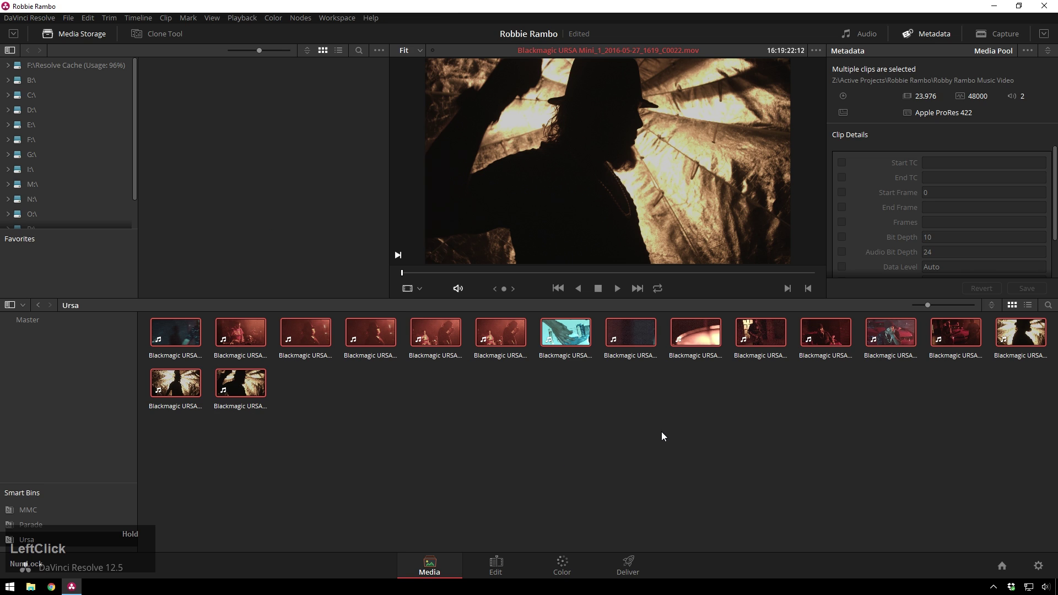
# Step: Preview the third, seventh, ninth, tenth and second Ursa clips with the LUT
pyautogui.click(492, 427)
pyautogui.click(303, 335)
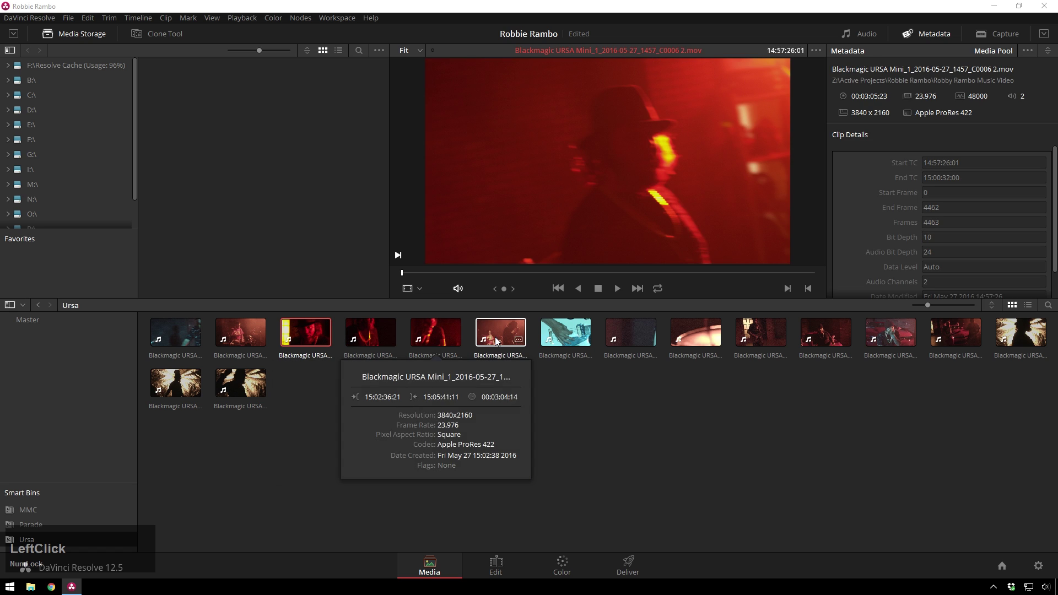
pyautogui.click(588, 333)
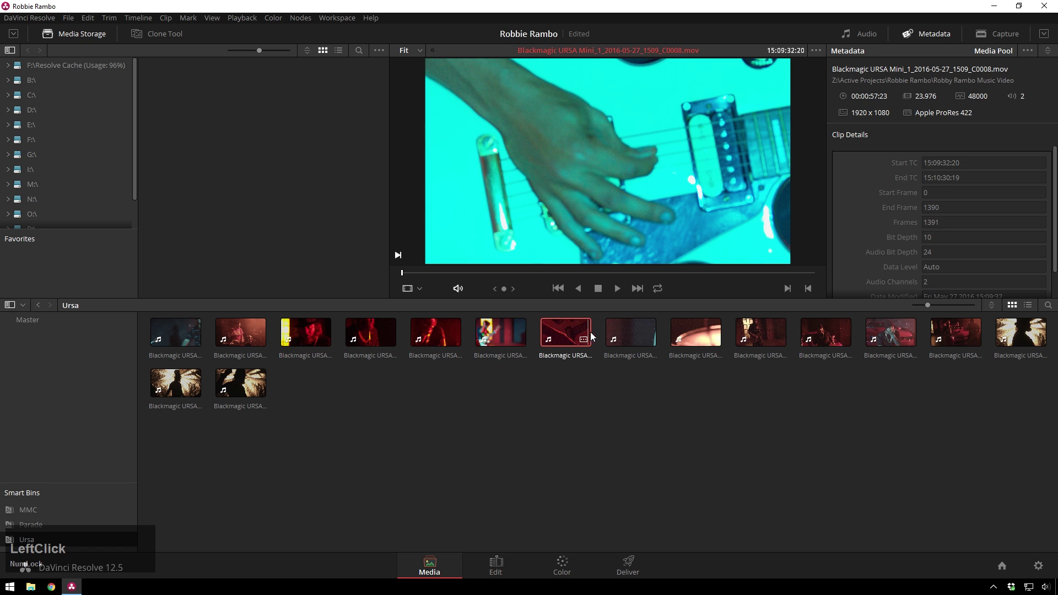
pyautogui.click(683, 335)
pyautogui.click(745, 338)
pyautogui.click(241, 332)
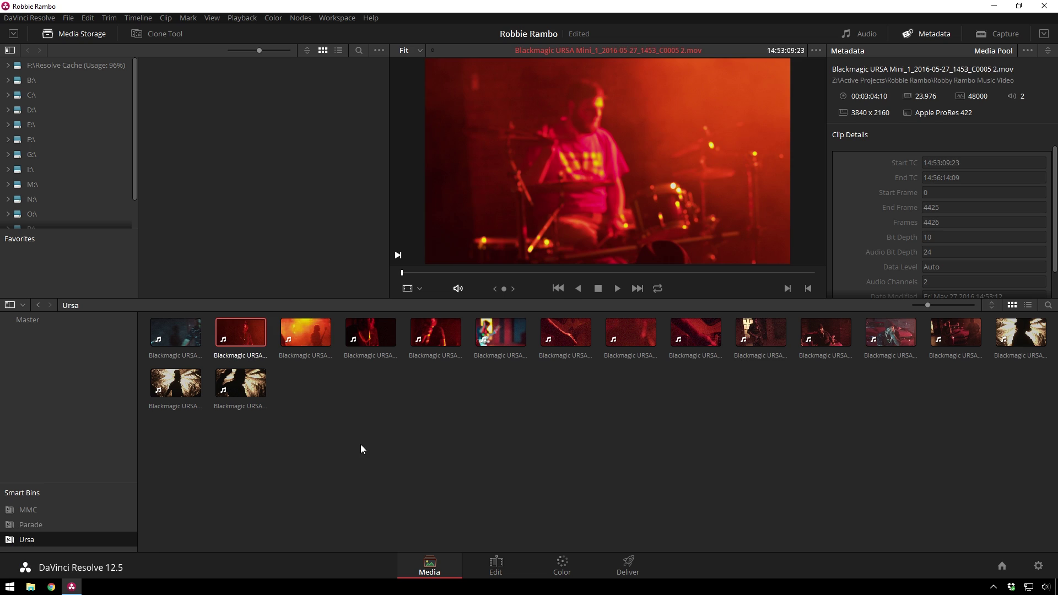